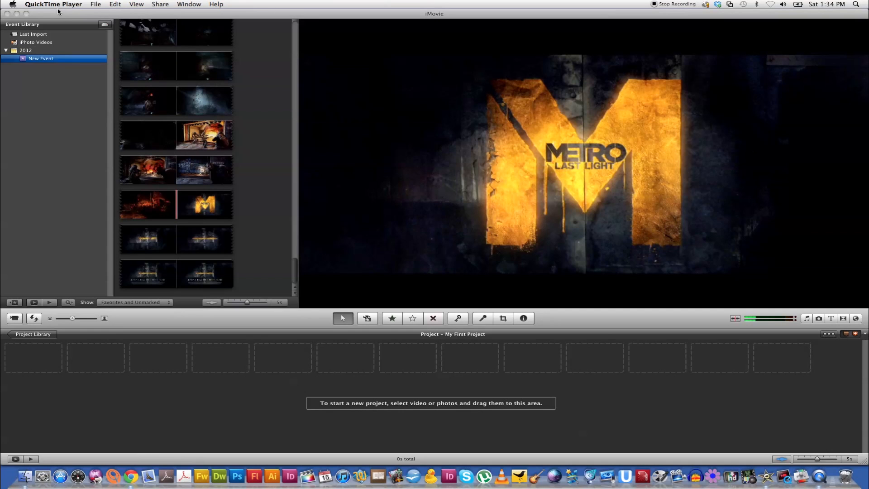
Switch to iMovie and make sure Show Advanced Tools is enabled in its preferences, closing them when done
click(58, 11)
click(37, 5)
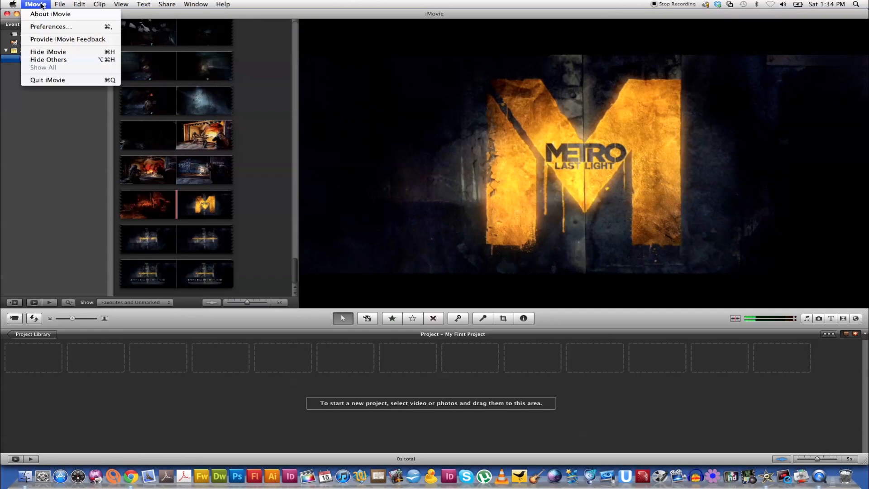
click(51, 27)
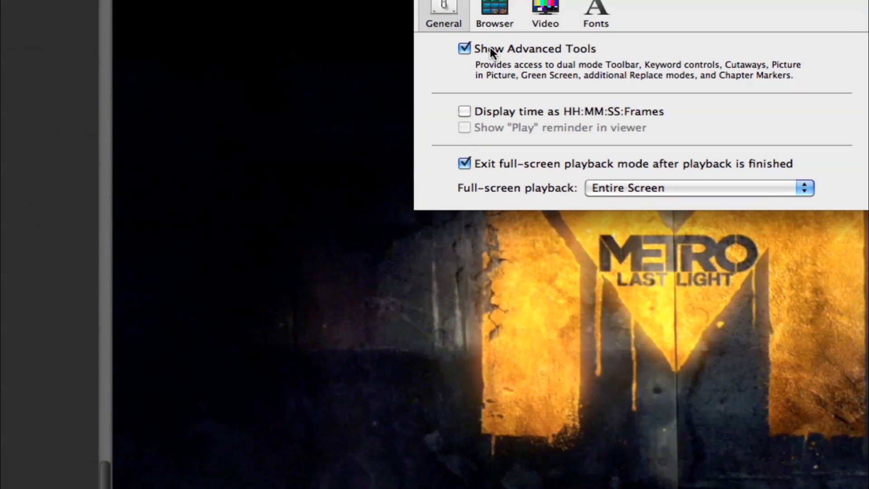
click(492, 52)
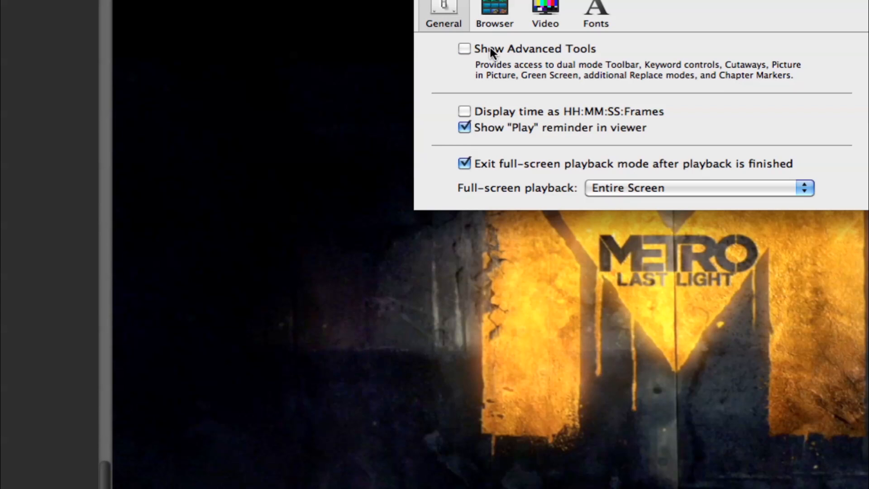
click(491, 51)
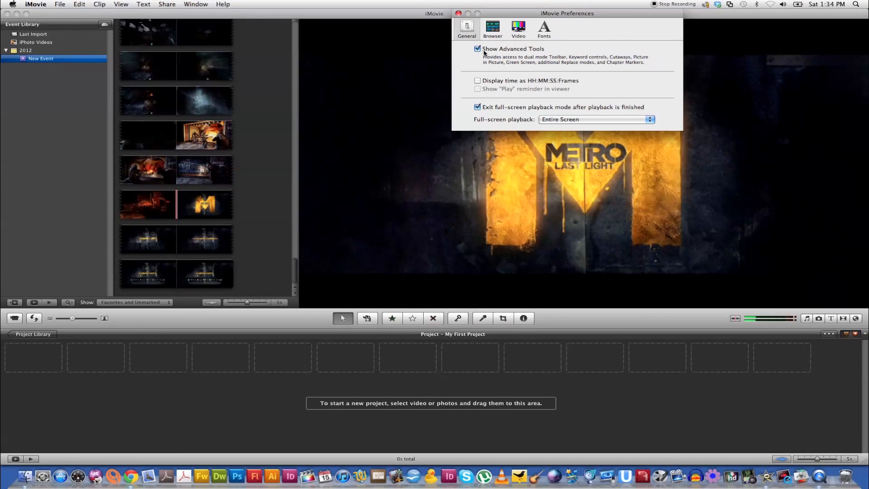
click(459, 13)
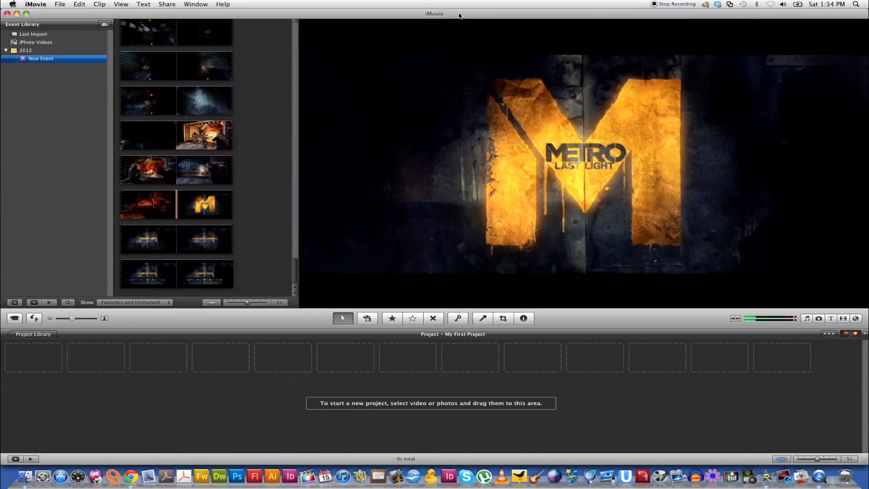
Add the event footage from the Metro Last Light logo to the end, about 24.4 s, to the empty project
click(179, 202)
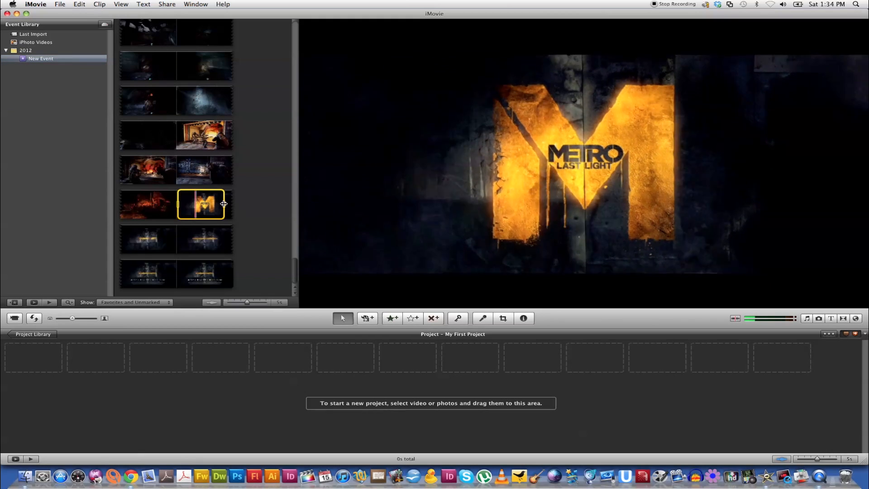
drag(224, 204, 231, 273)
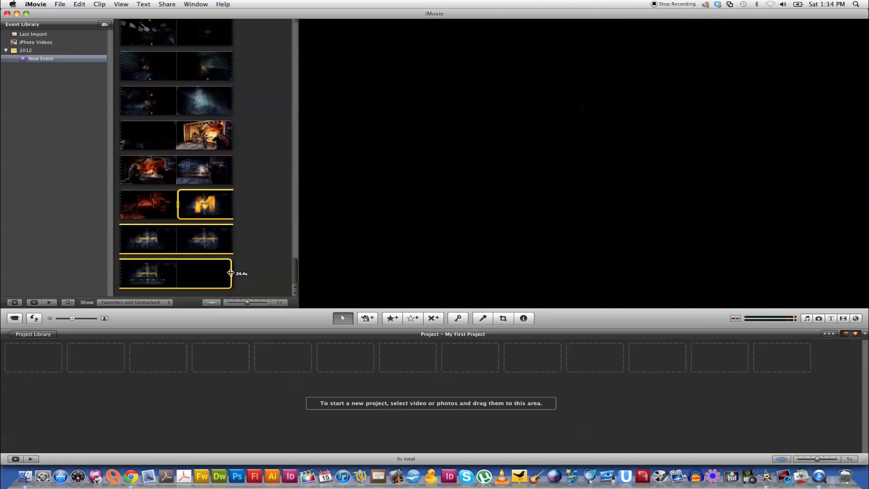
drag(191, 203, 55, 363)
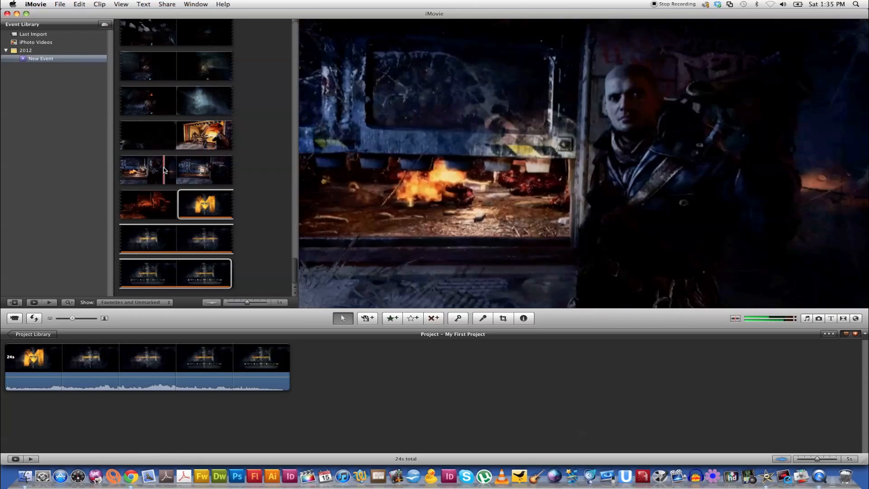
Select about 5.9 s of the fiery cockpit footage in the event, ending just before the white flash
scroll(154, 170, up, 5)
scroll(165, 170, up, 2)
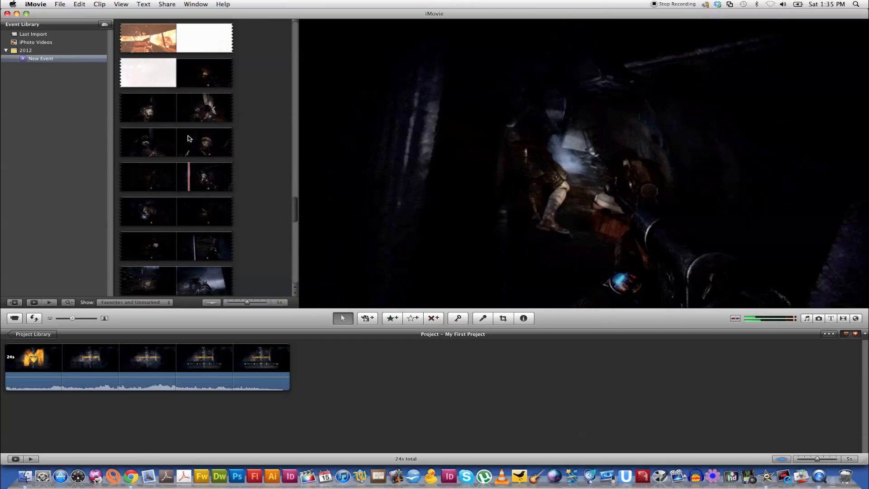
scroll(203, 145, up, 3)
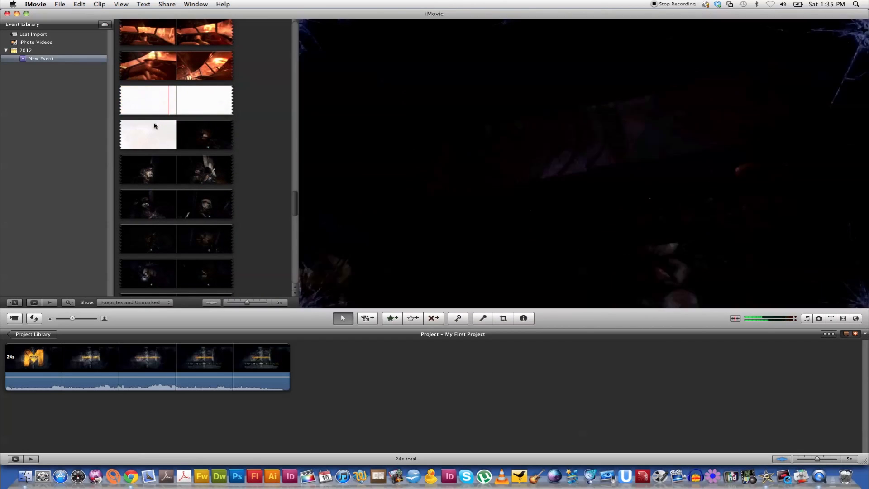
scroll(163, 101, up, 3)
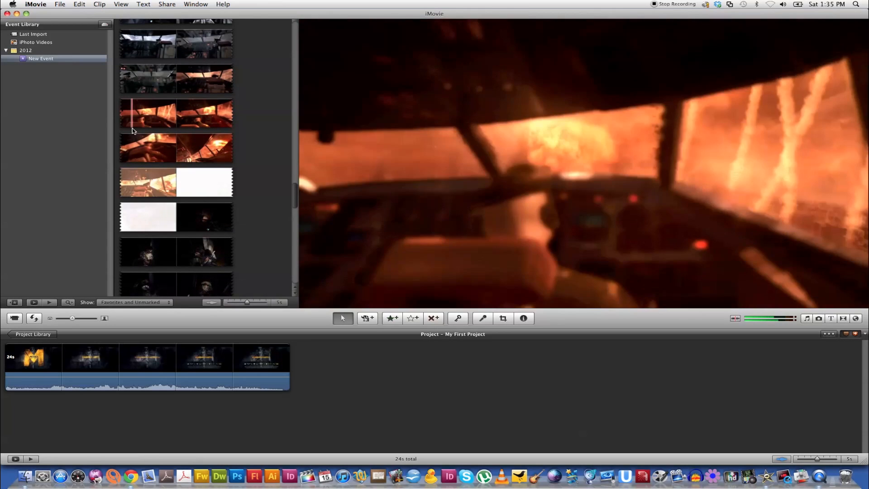
key(space)
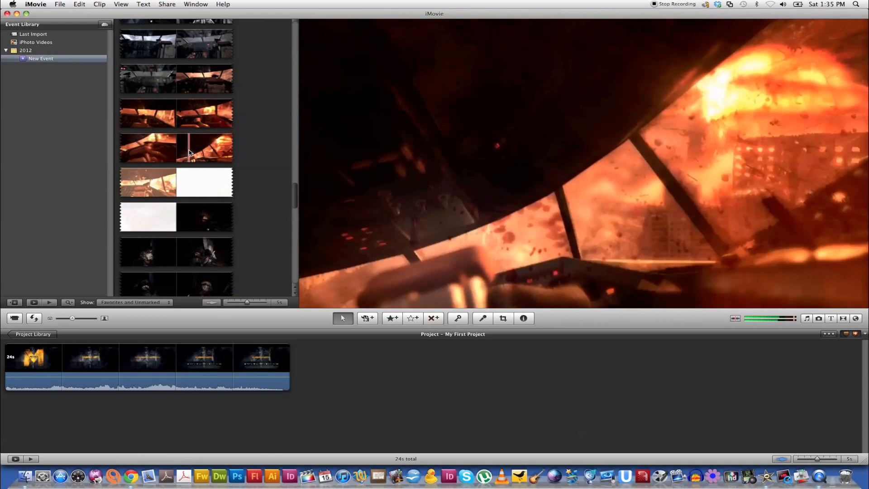
click(189, 152)
drag(189, 149, 179, 147)
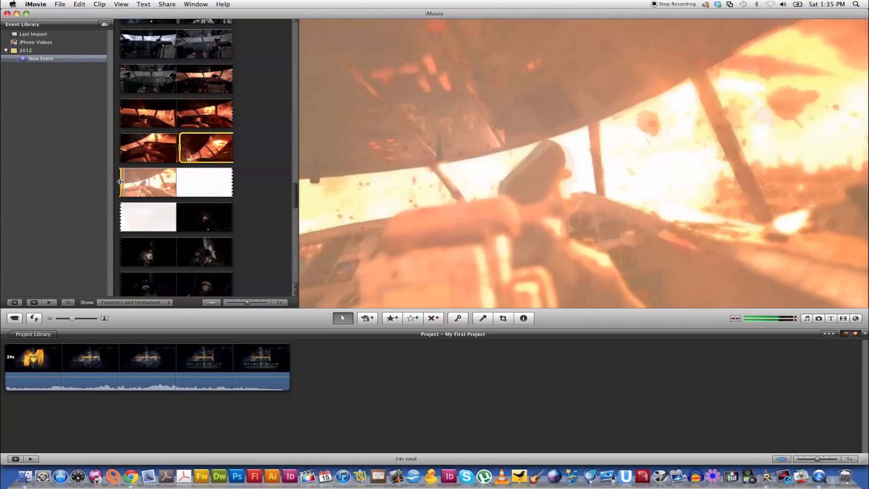
drag(120, 181, 134, 182)
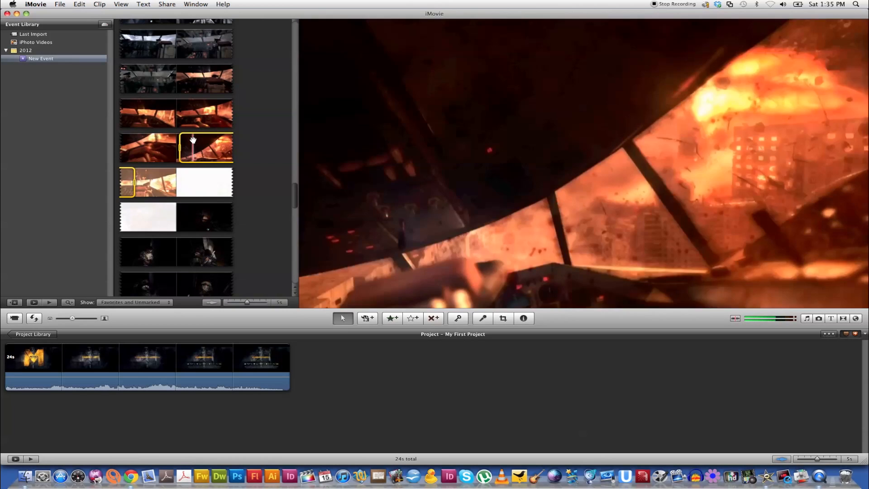
Add the selected cockpit footage over the title clip as Picture in Picture and move its frame to the video's upper-left corner
drag(193, 140, 37, 364)
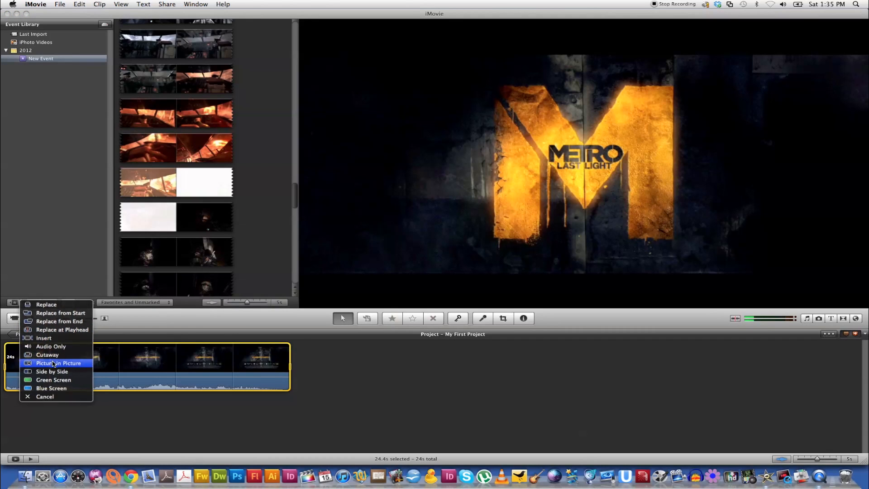
click(54, 363)
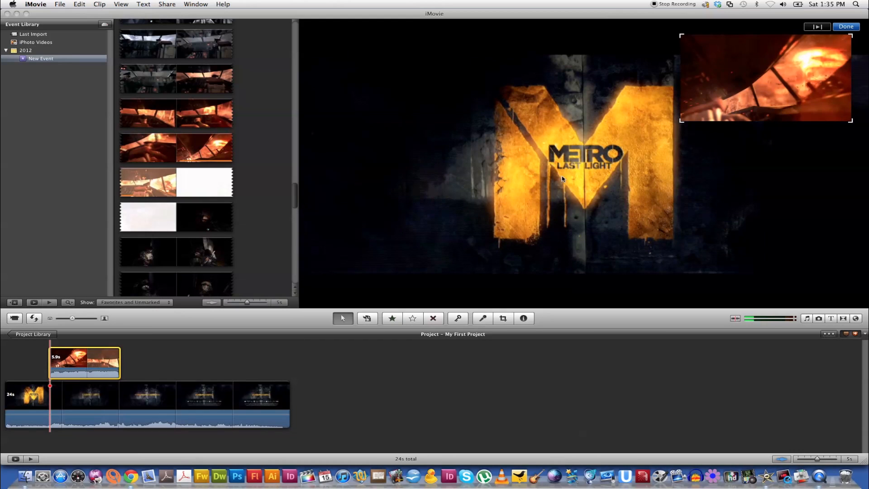
drag(763, 83, 382, 68)
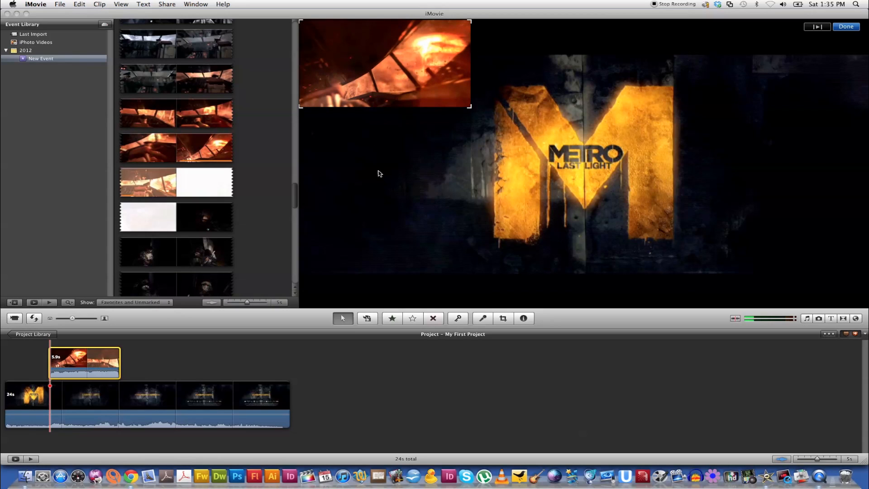
Shift the picture-in-picture clip earlier, close to the start of the title clip, and lower its audio to silence
click(79, 361)
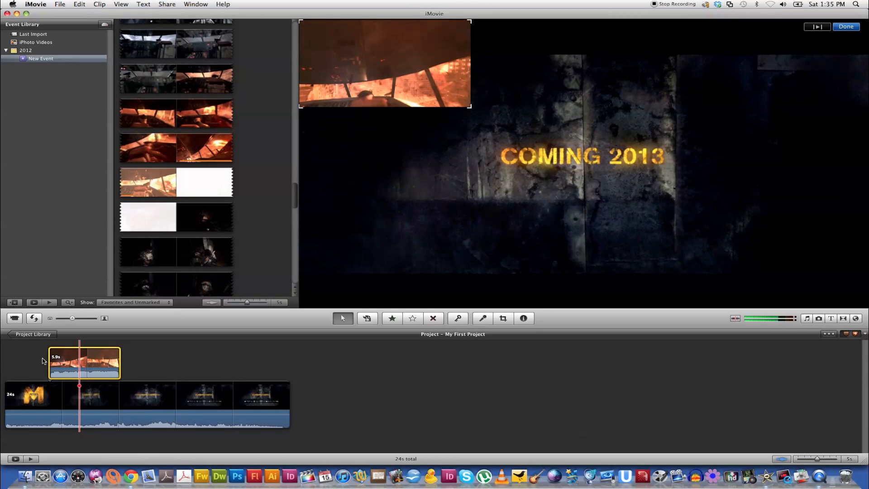
drag(69, 361, 51, 363)
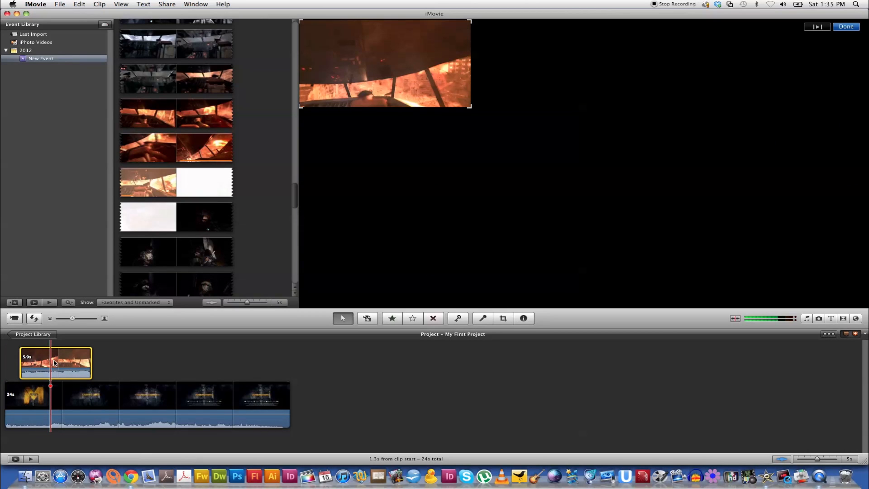
drag(54, 362, 56, 362)
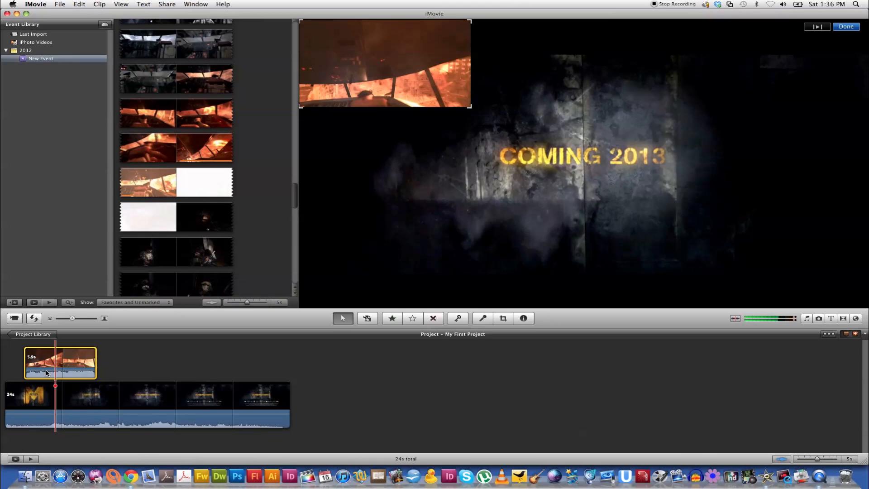
drag(47, 374, 47, 380)
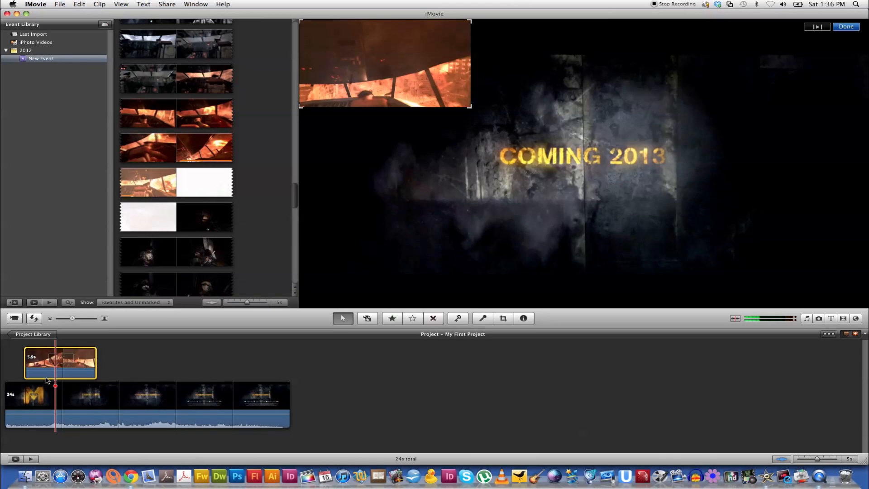
Play the project from near its start through the end of the picture-in-picture clip to review the overlay
click(17, 375)
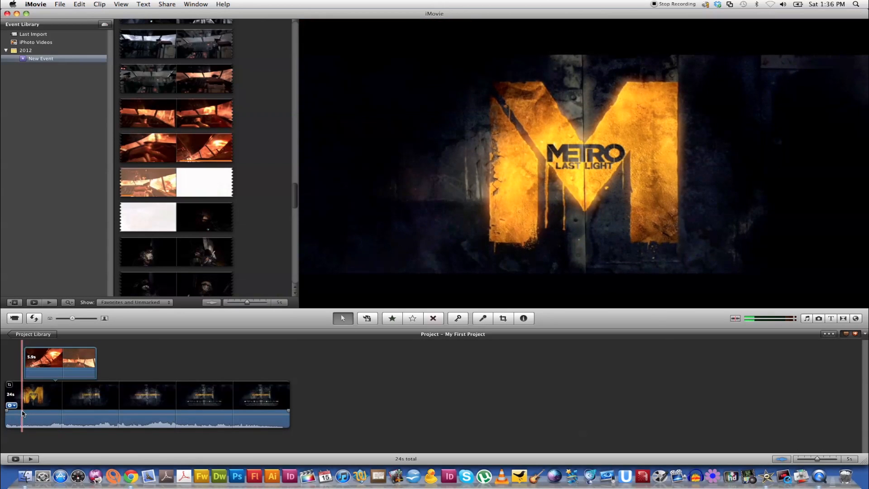
key(space)
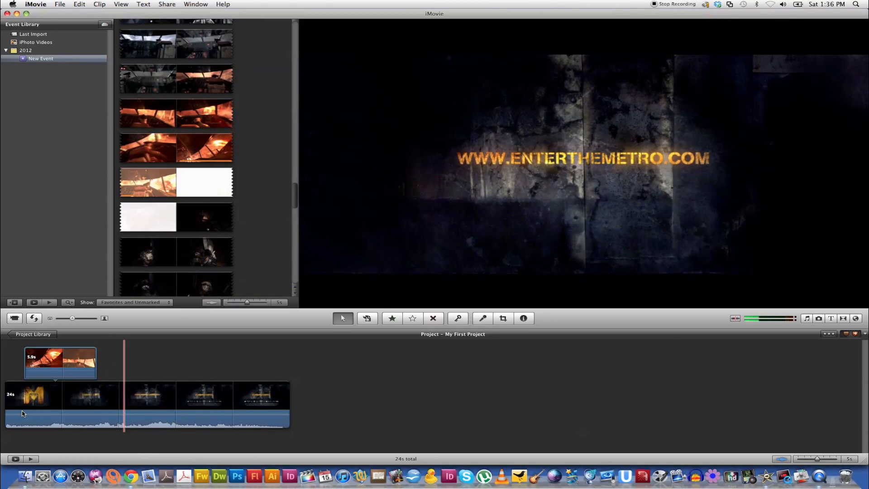
click(22, 413)
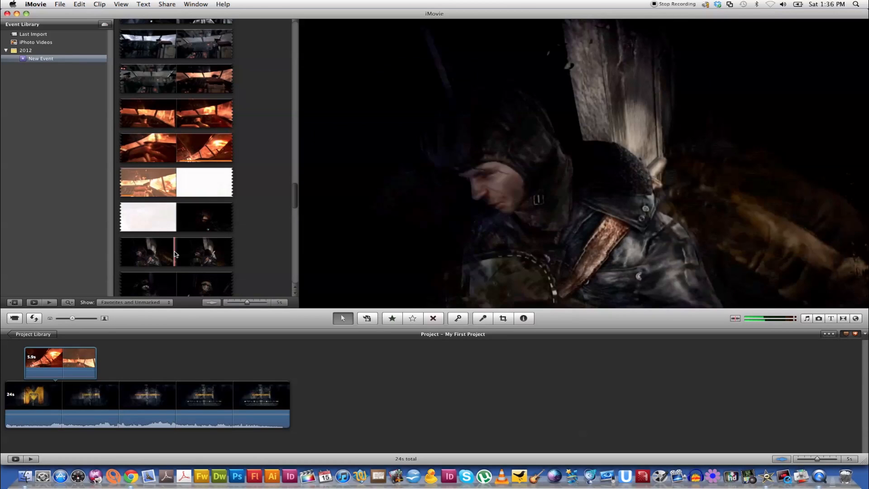
Select a range of the dark outdoor rifle footage in the event and extend its start slightly earlier
scroll(175, 226, up, 5)
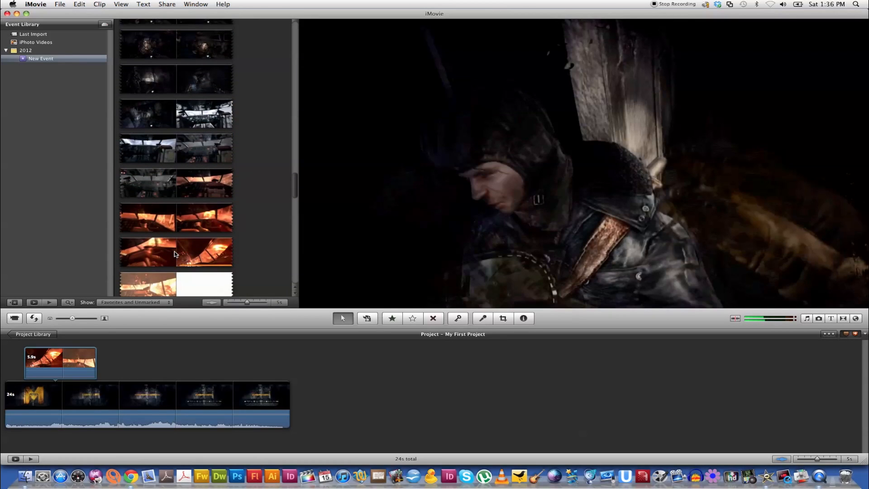
scroll(137, 148, up, 5)
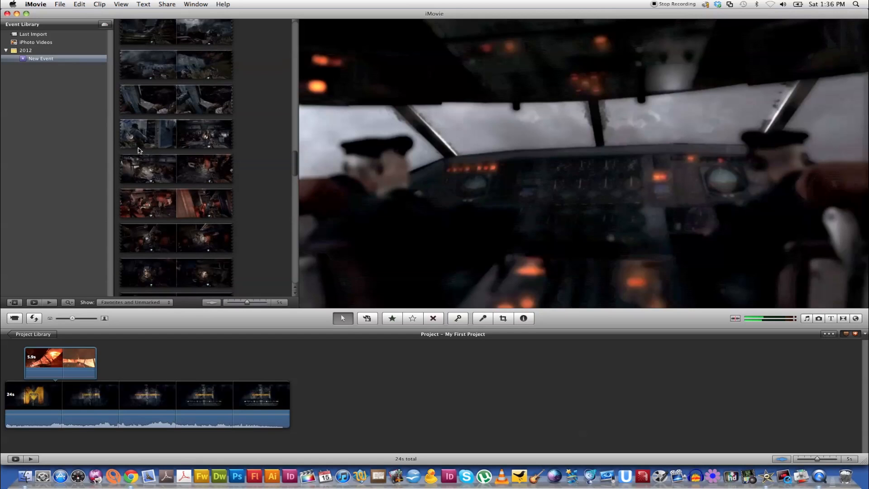
scroll(175, 166, up, 5)
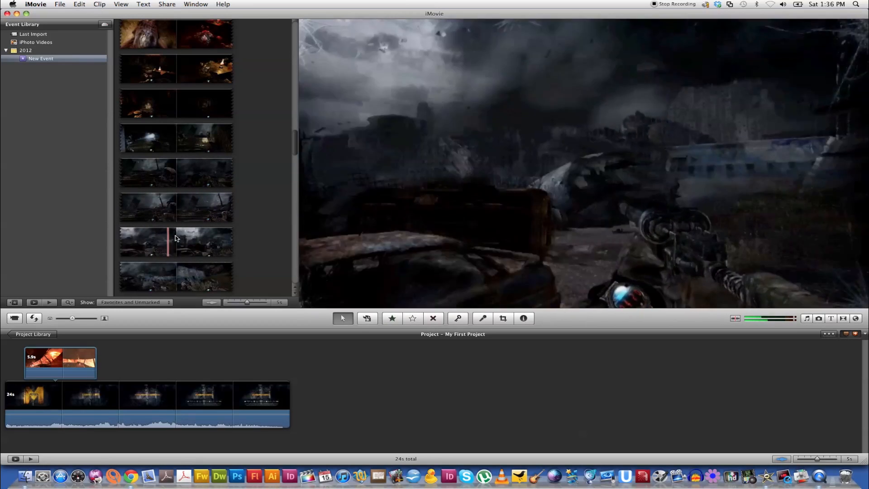
scroll(179, 239, down, 5)
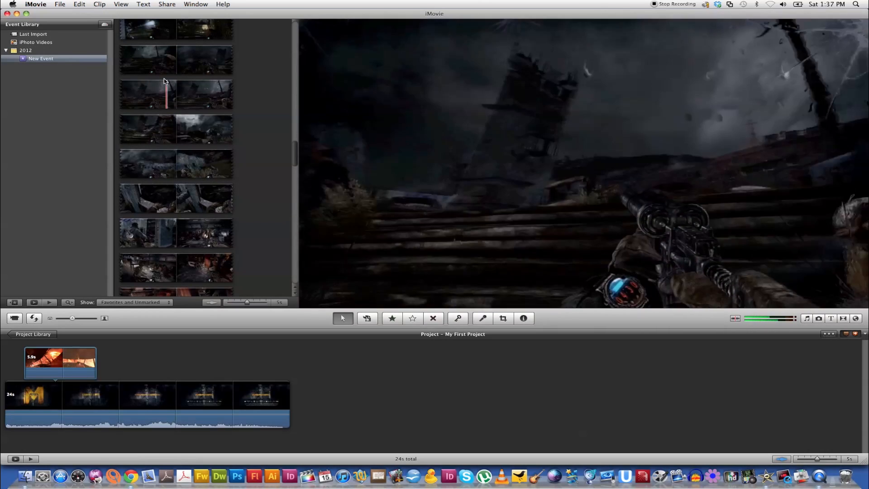
scroll(140, 58, up, 10)
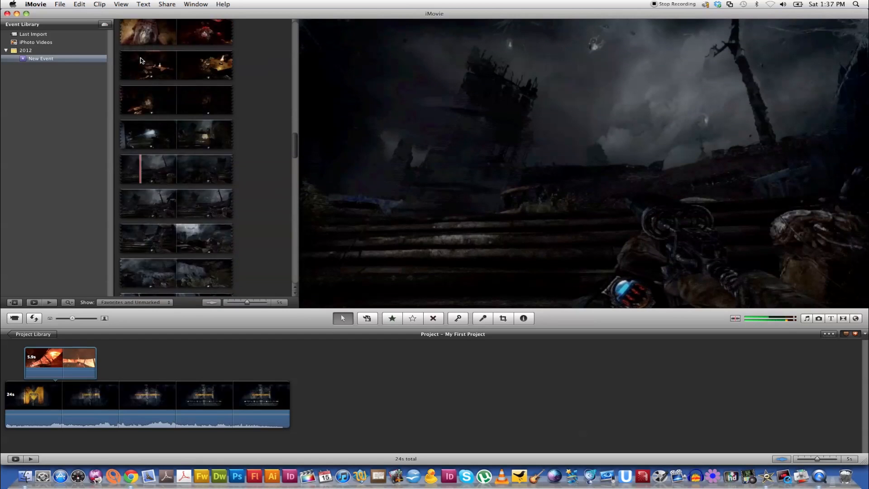
scroll(140, 58, up, 5)
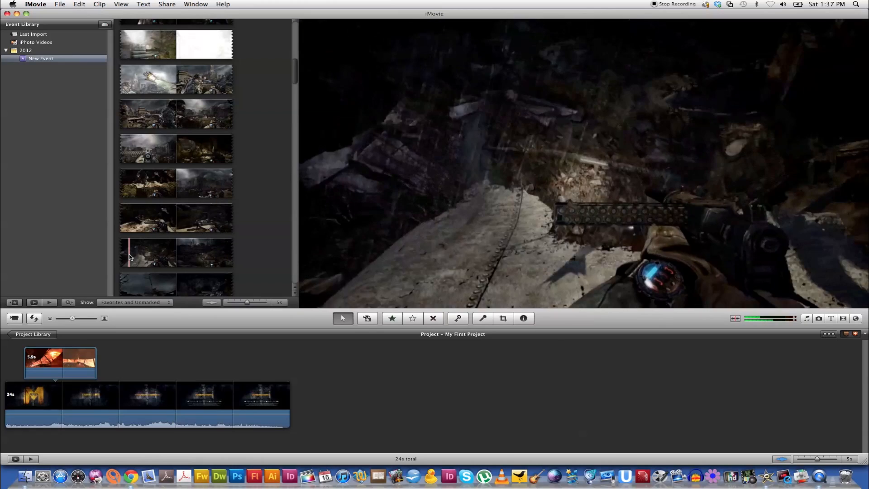
key(space)
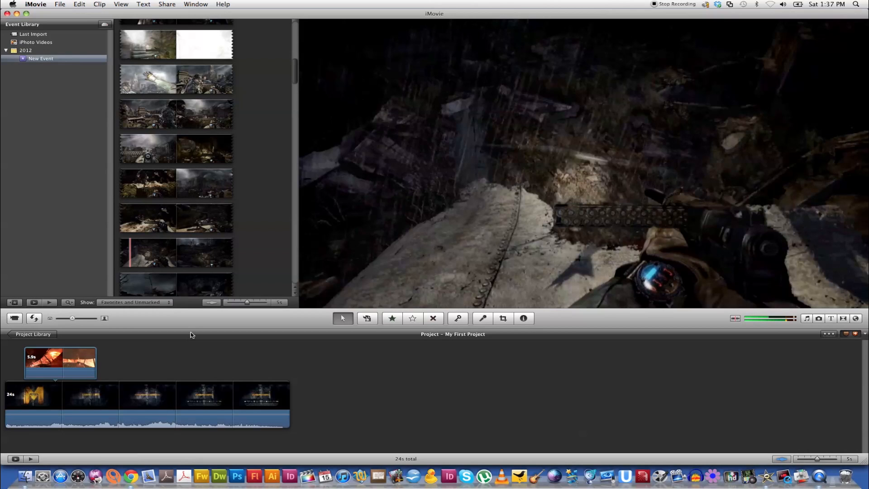
click(192, 255)
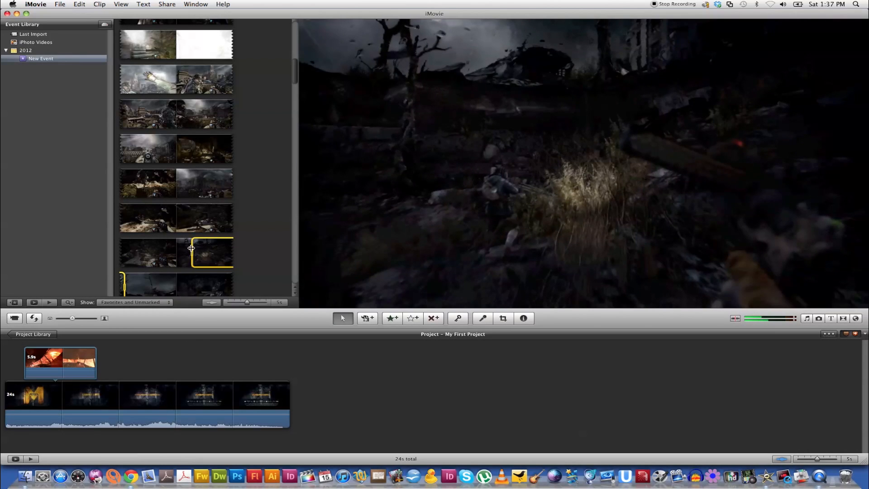
drag(192, 253, 173, 251)
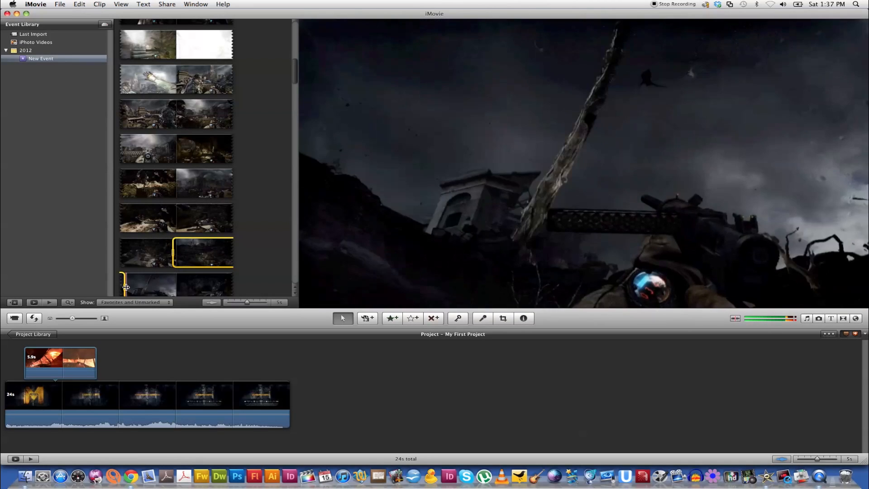
Trim the selection to about 2.8 s and add it as Picture in Picture over the # ENTERTHEMETRO title
drag(124, 287, 146, 400)
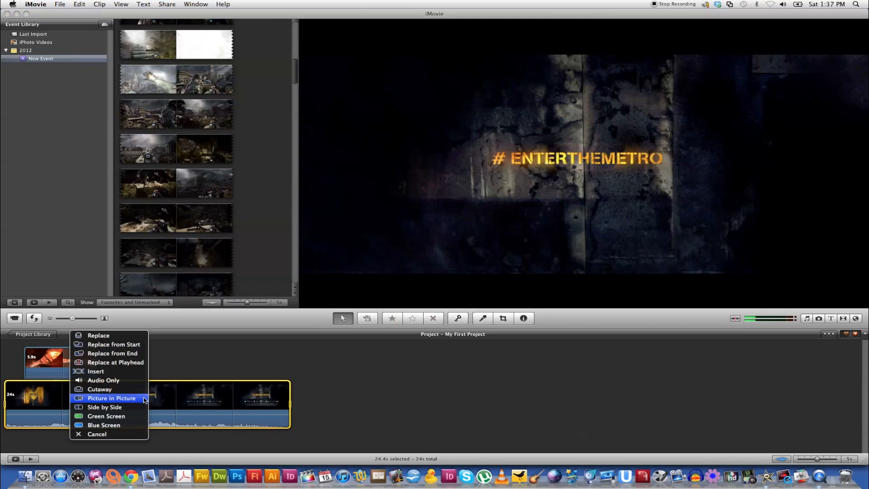
click(113, 398)
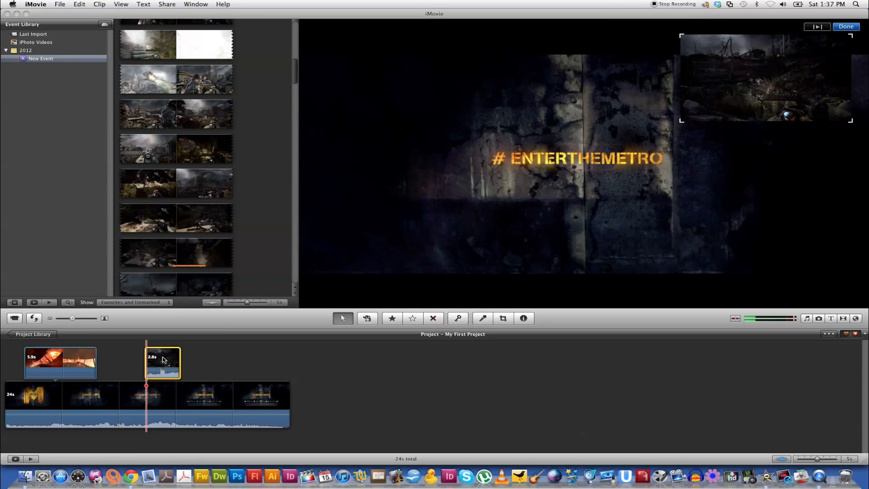
Shift the 2.8 s picture-in-picture clip earlier in the timeline, close behind the first overlay clip
click(163, 360)
drag(132, 356, 130, 356)
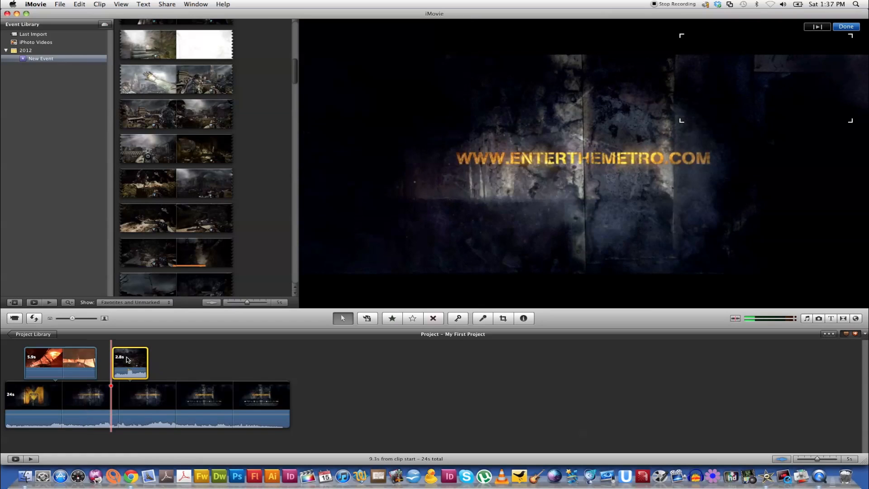
drag(127, 358, 127, 357)
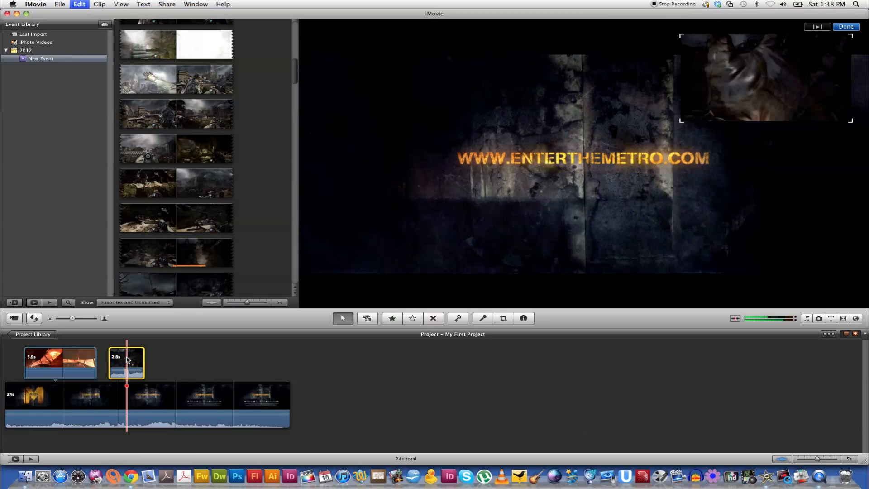
Replace the 2.8 s overlay with a 4 s range of the dark rifle footage, added as Picture in Picture over the # ENTERTHEMETRO title
key(BackSpace)
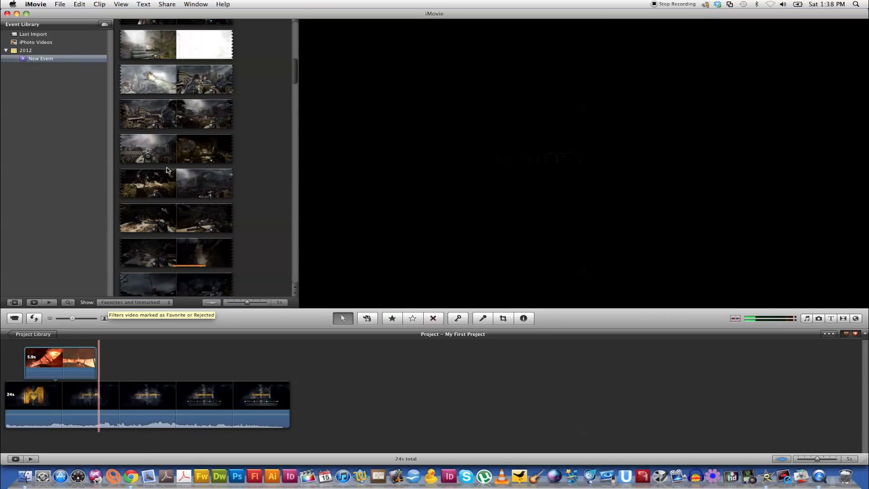
click(176, 250)
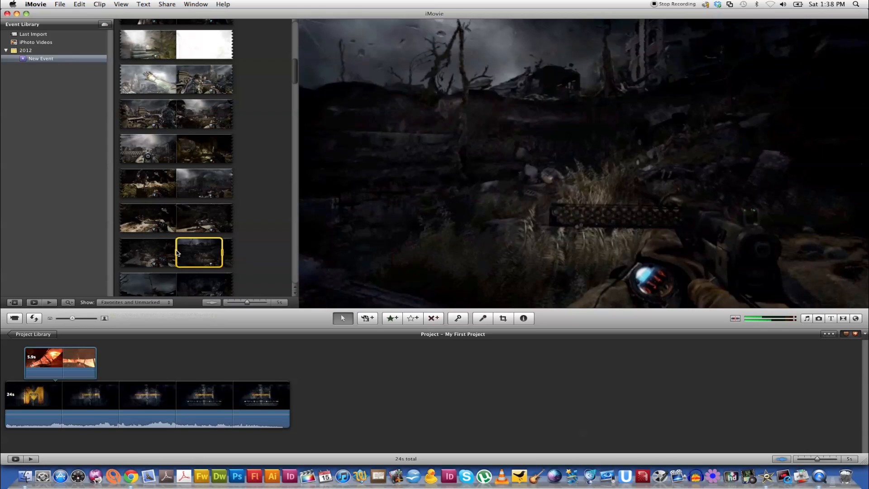
drag(193, 251, 159, 397)
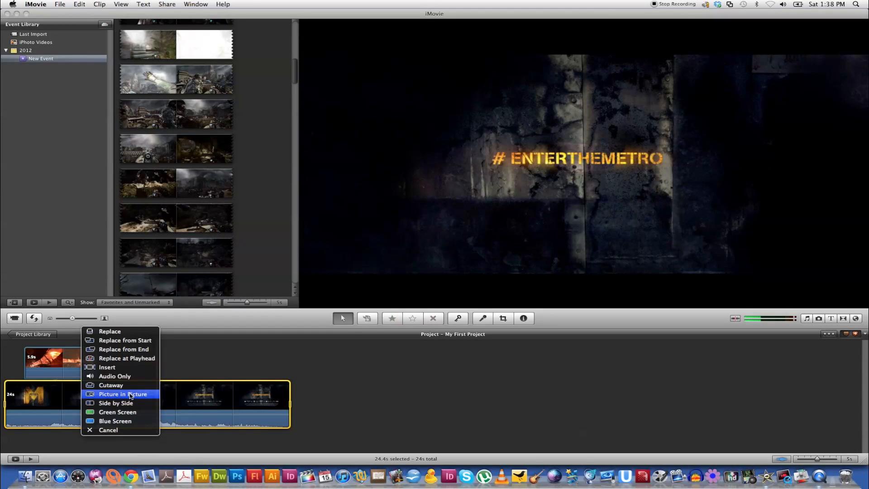
click(131, 395)
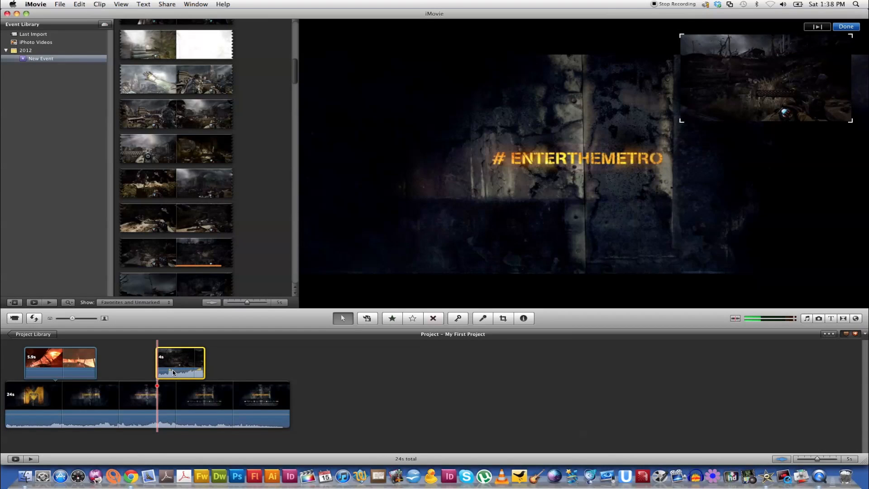
Lower the 4 s overlay's audio to 0% and move the clip directly behind the first overlay clip
drag(173, 372, 175, 381)
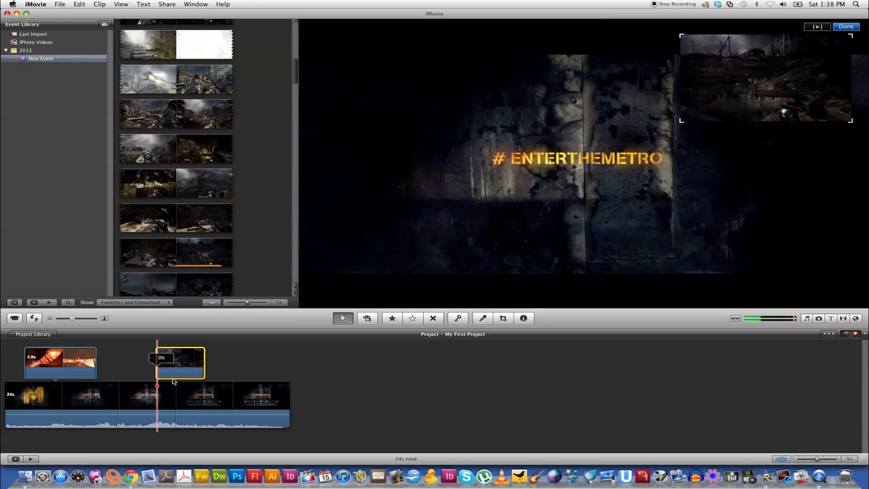
click(179, 356)
drag(122, 360, 117, 360)
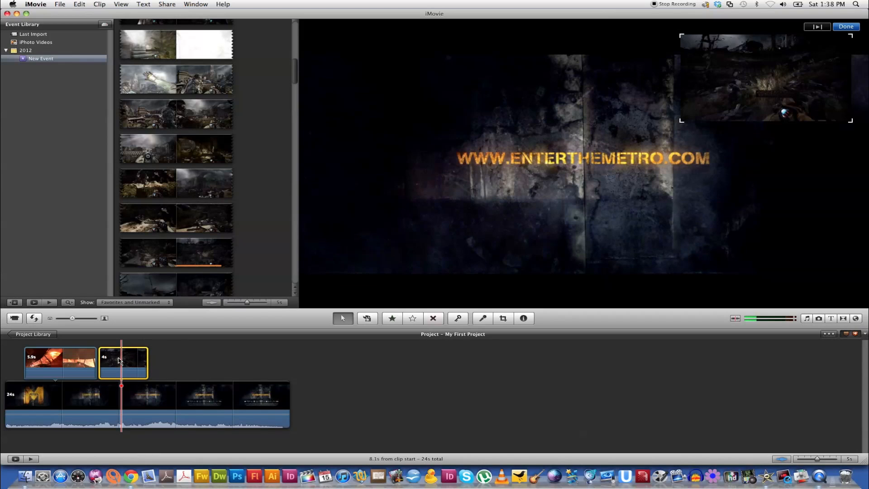
drag(119, 361, 116, 361)
Place the second overlay in the lower-right corner of the video frame and play the project through it
click(750, 76)
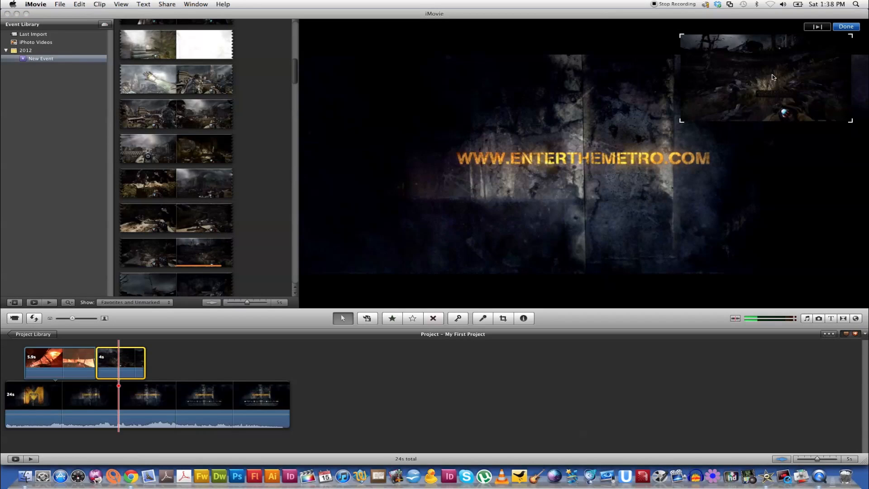
drag(771, 81, 772, 235)
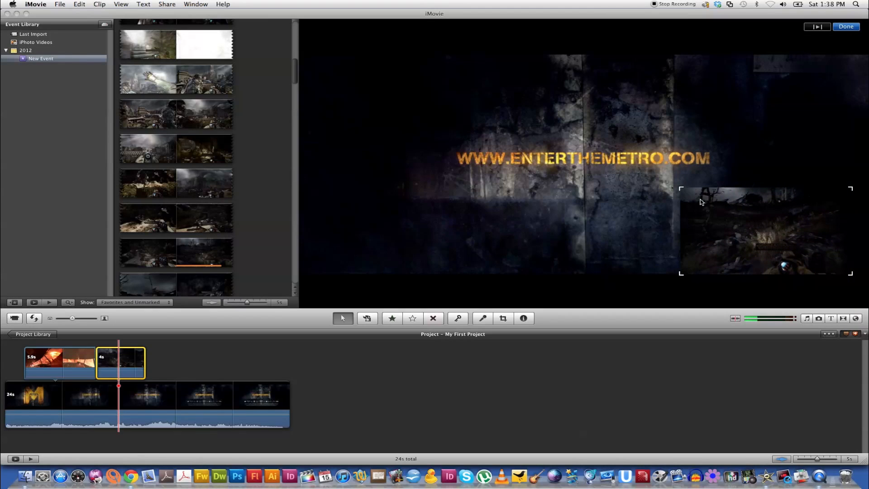
click(78, 340)
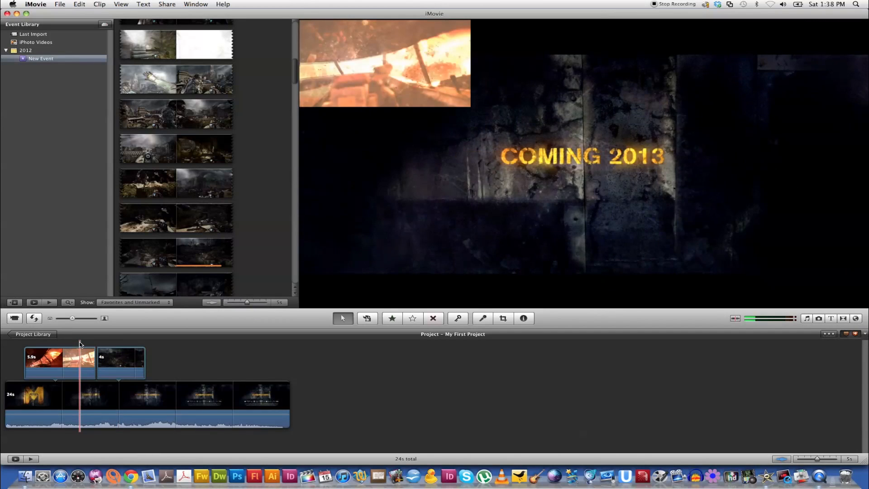
key(space)
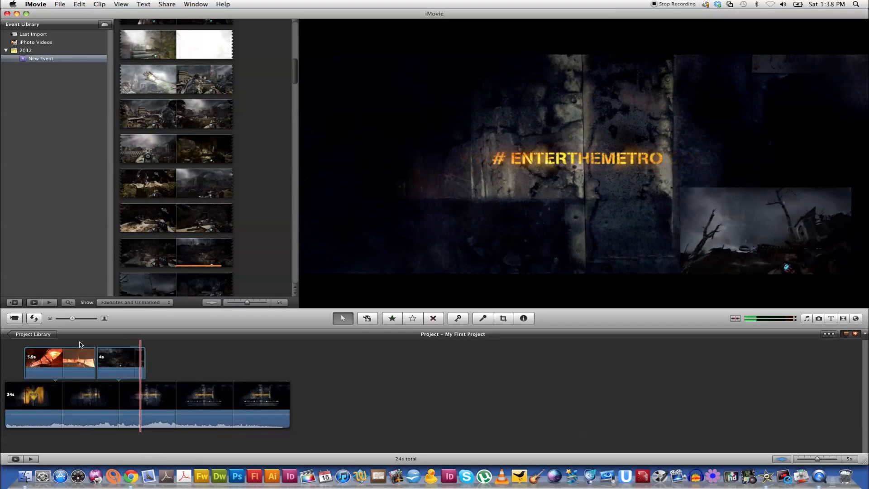
Export the project as a movie file at HD 720p
click(196, 4)
mouse_move(167, 4)
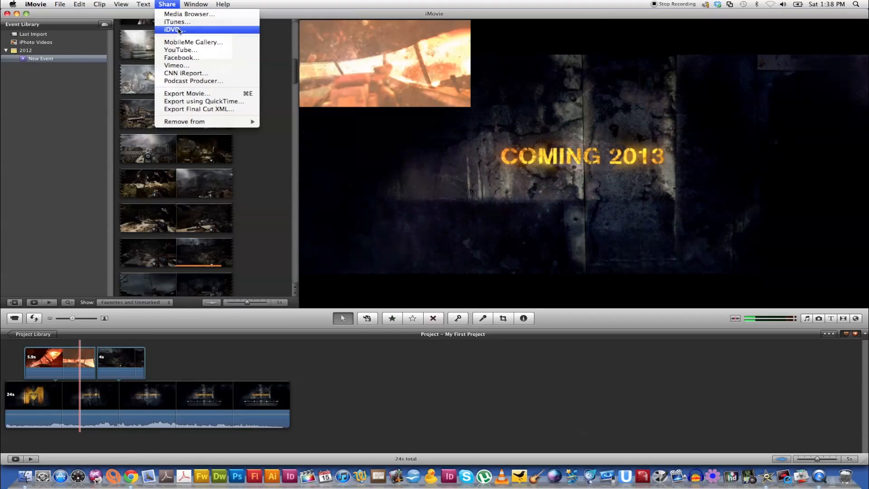
click(186, 91)
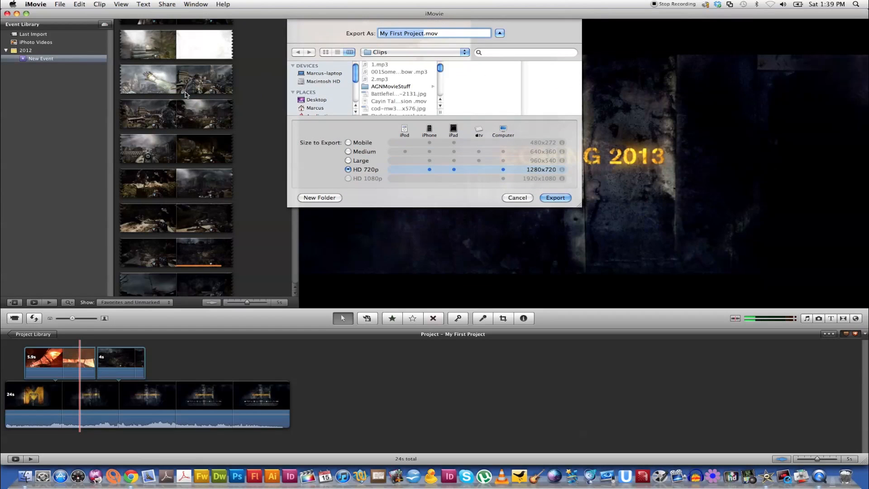
click(380, 65)
click(553, 197)
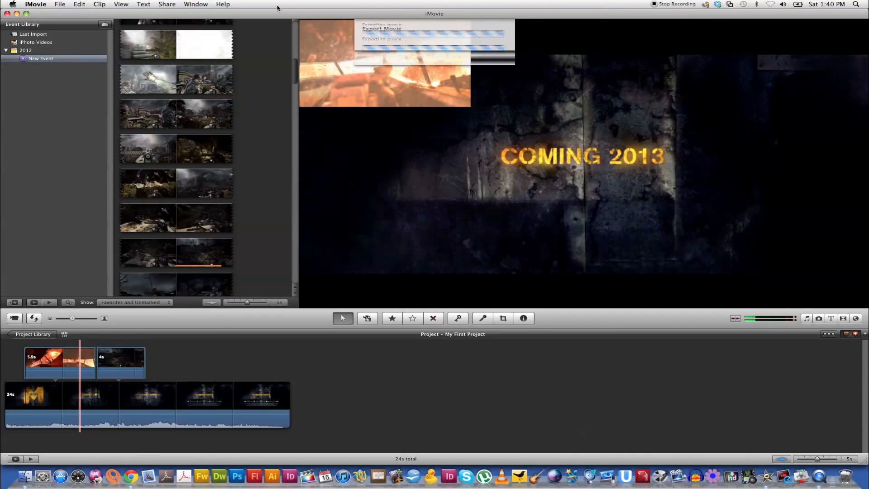
Import the exported movie into New Event and locate its 24 s clip at the end of the event footage
right_click(41, 61)
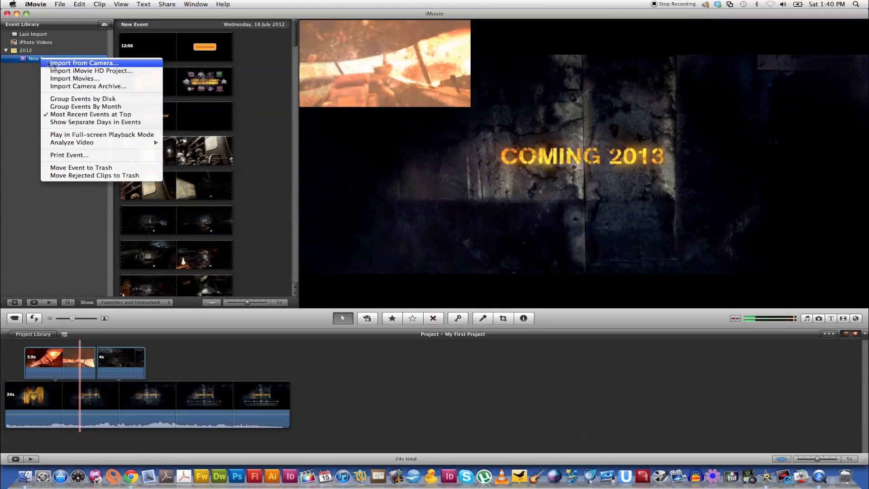
click(66, 80)
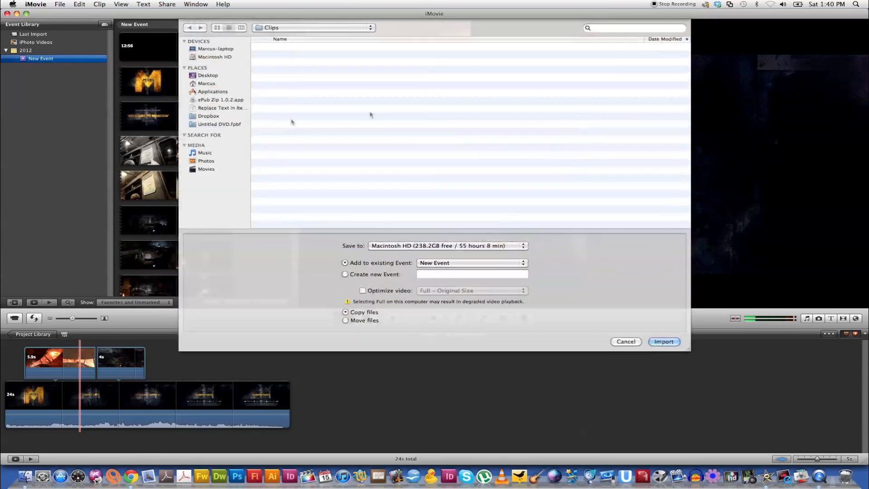
key(Return)
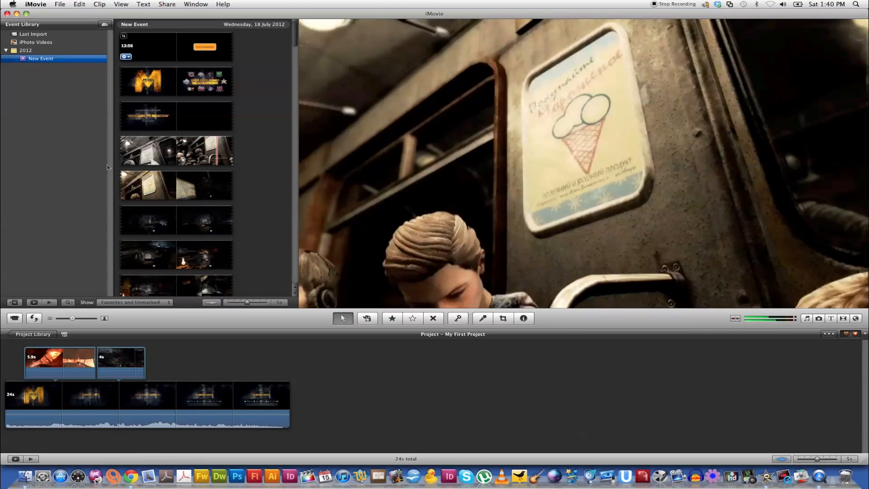
scroll(243, 165, down, 10)
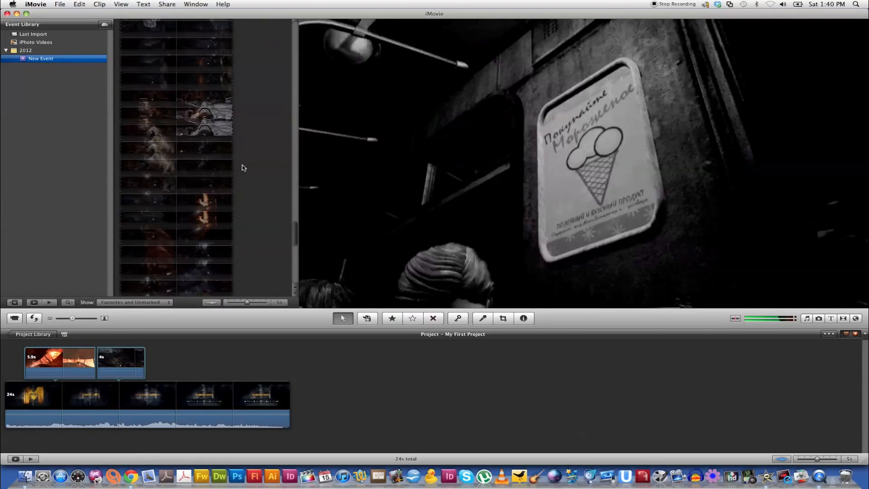
scroll(243, 165, down, 10)
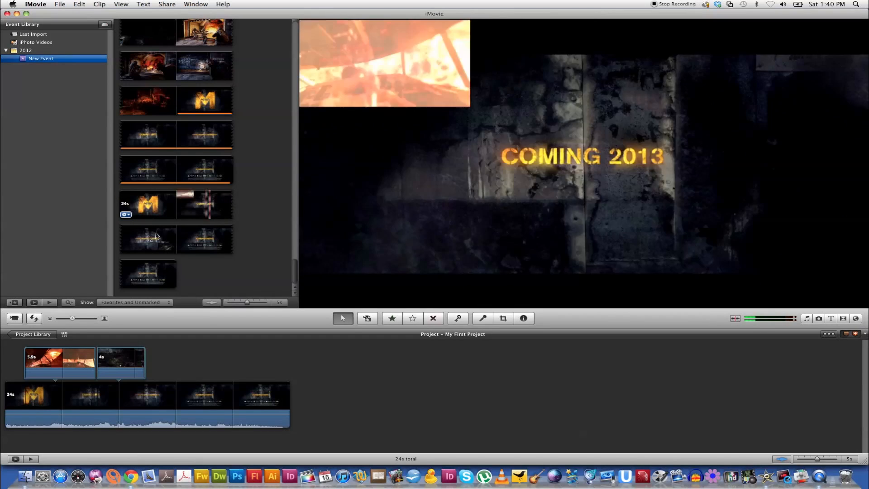
Delete both picture-in-picture overlay clips from the project, accepting the modification of the shared project
click(65, 359)
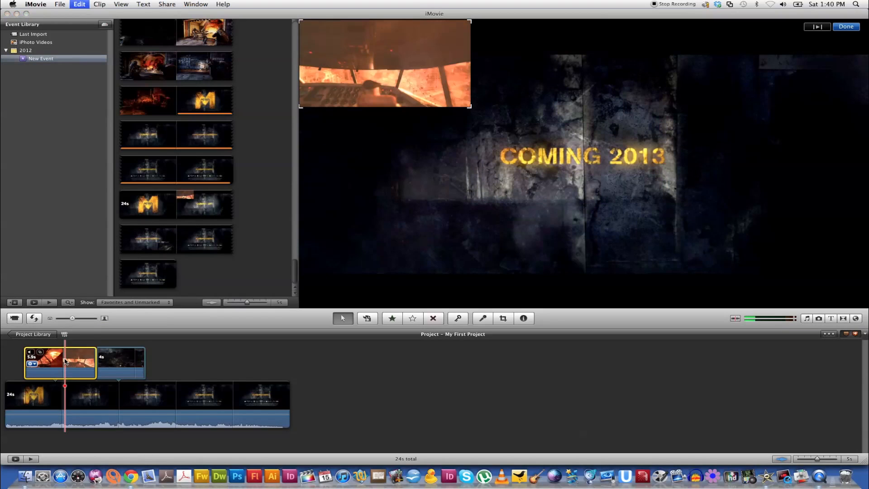
key(Delete)
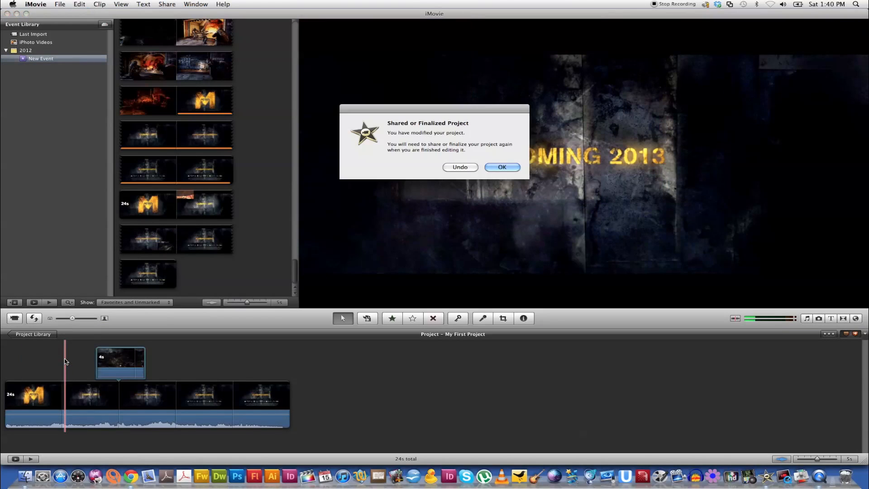
key(Return)
click(114, 360)
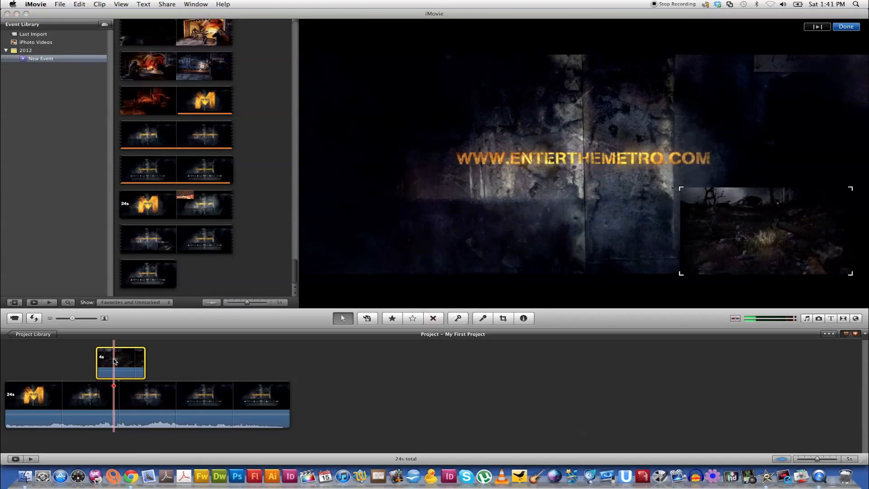
key(Delete)
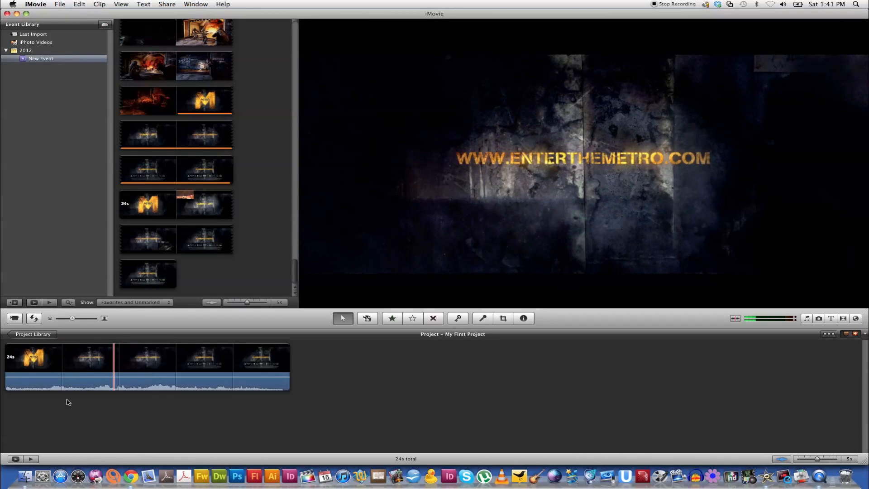
Replace the original title clip in the project with the entire imported 24 s clip that already contains the overlays
click(82, 359)
key(Delete)
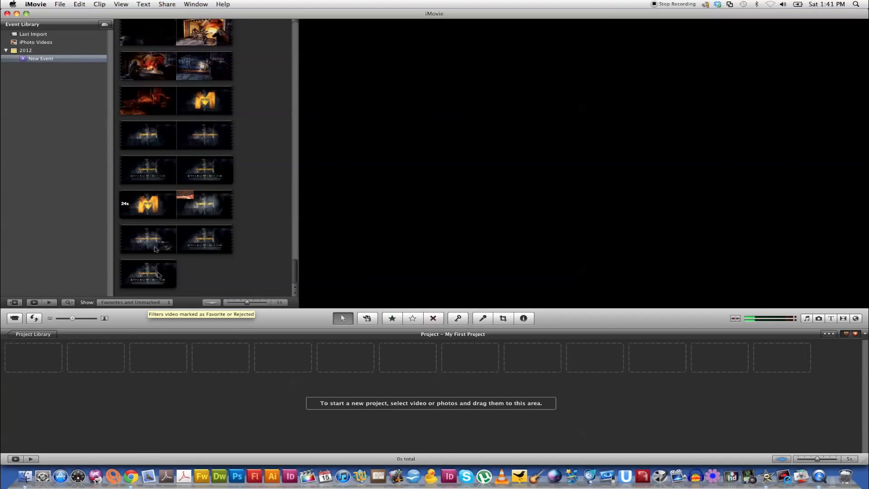
double_click(147, 234)
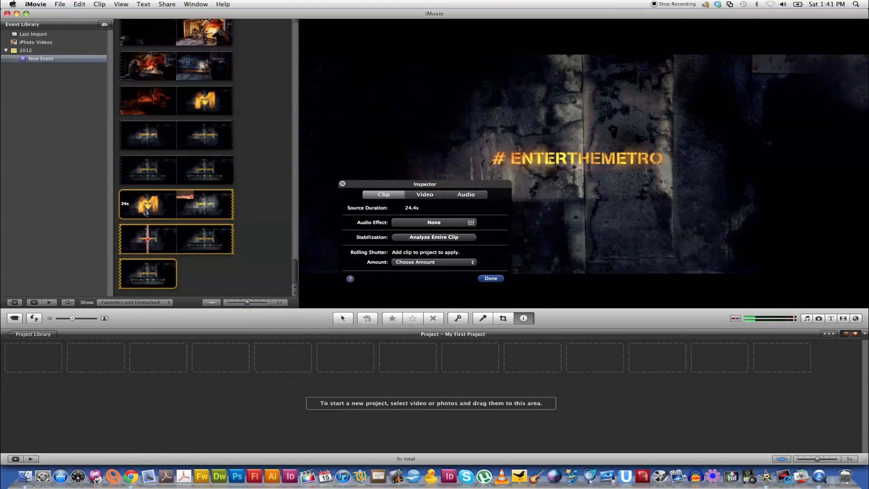
drag(144, 206, 49, 363)
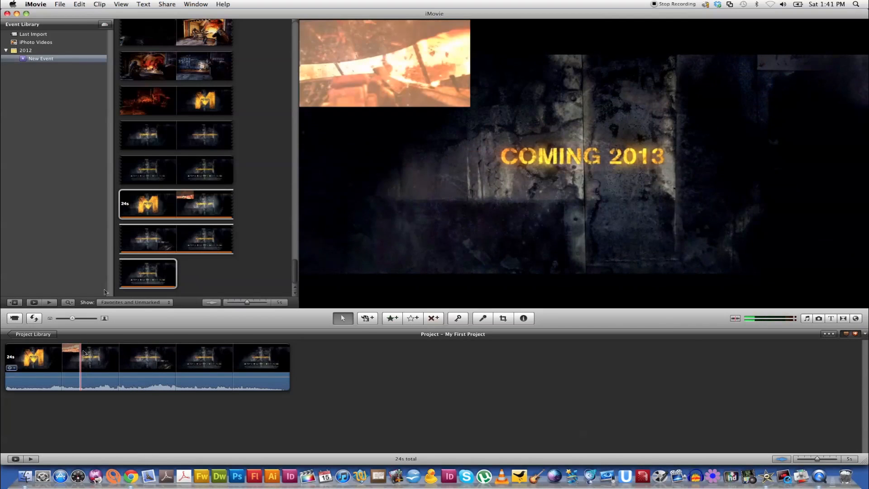
Select about 7.8 s of the dark tunnel footage and add it as Picture in Picture over the Metro Last Light logo
scroll(136, 105, up, 5)
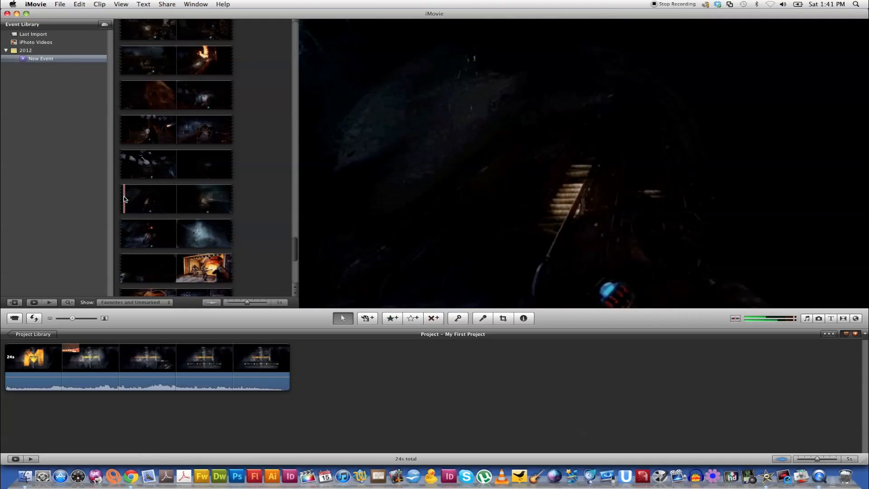
click(124, 197)
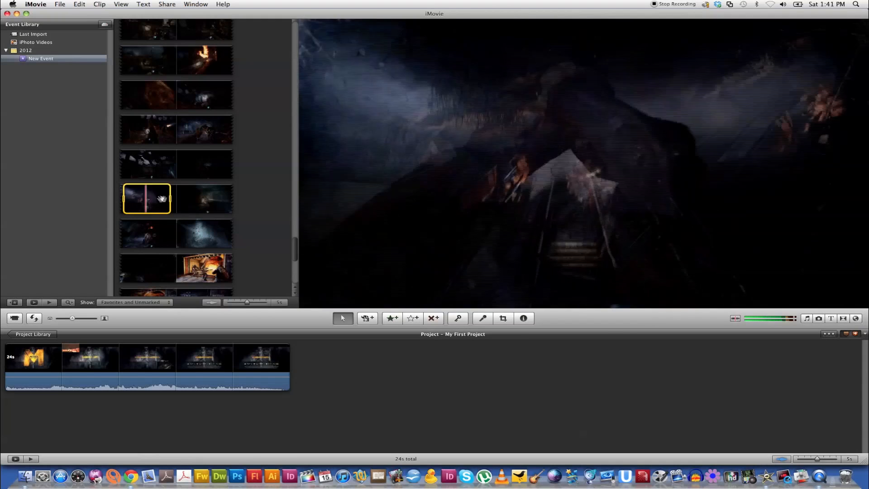
drag(124, 199, 213, 199)
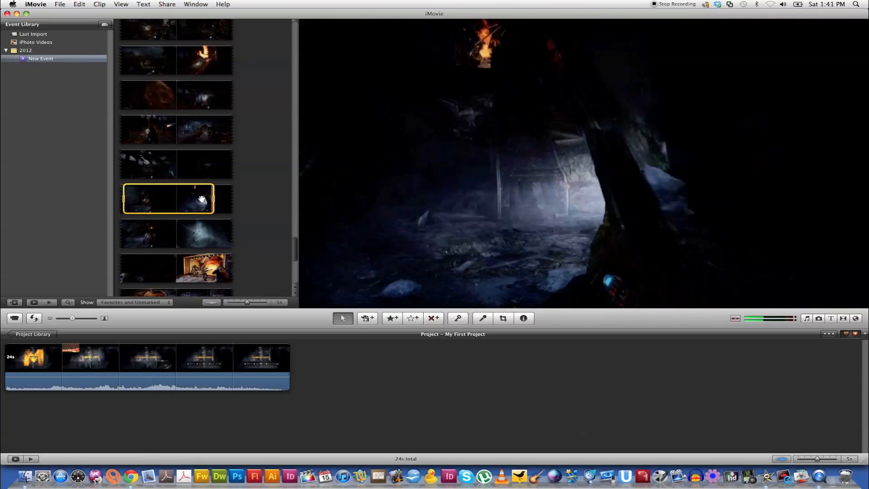
drag(155, 201, 46, 362)
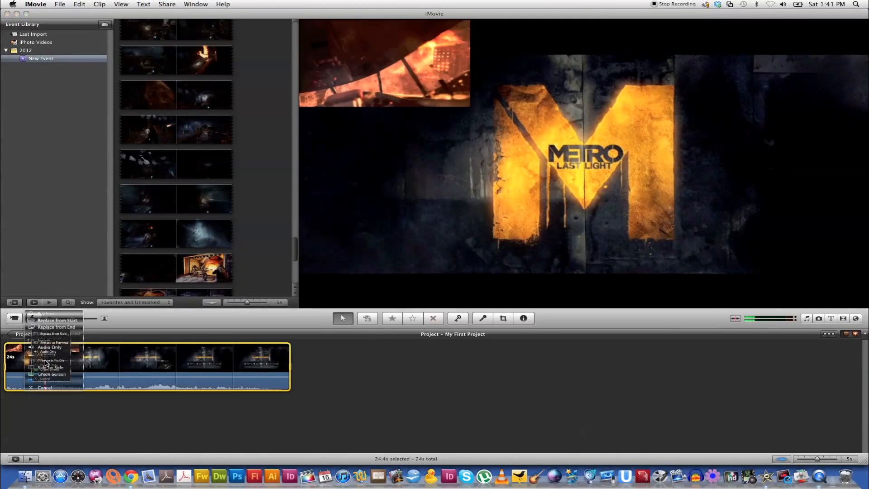
click(46, 361)
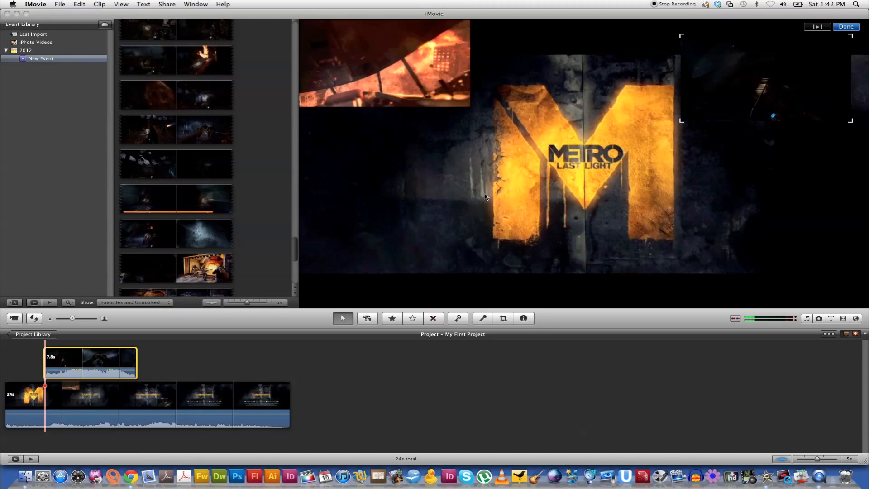
Place the 7.8 s overlay in the lower-left corner of the video frame and shift its clip to about 2.0 s from the title clip's start
drag(761, 61, 380, 213)
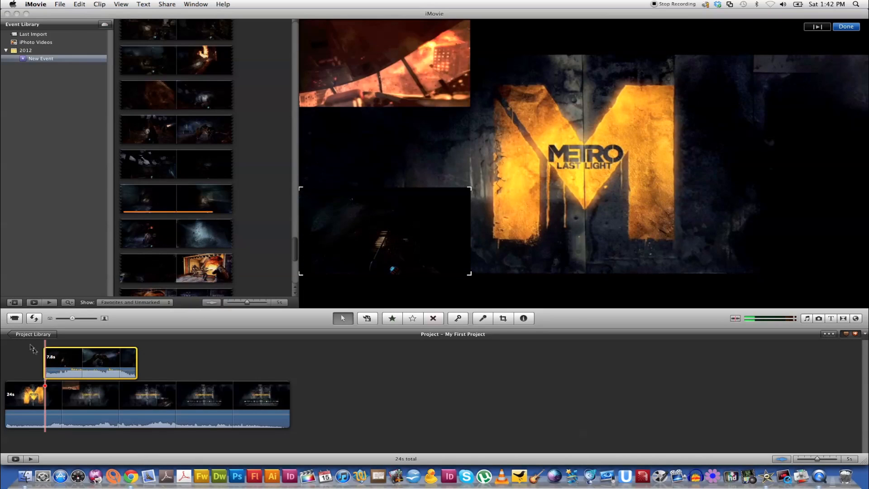
click(73, 362)
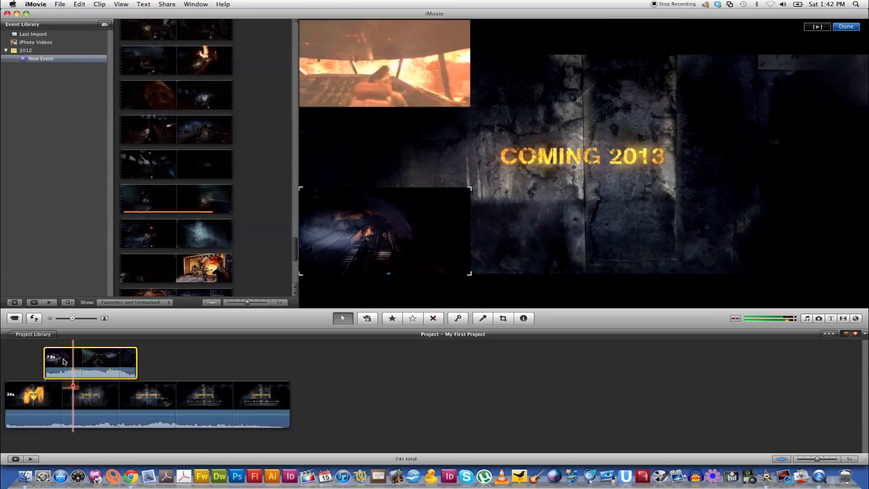
drag(64, 360, 57, 360)
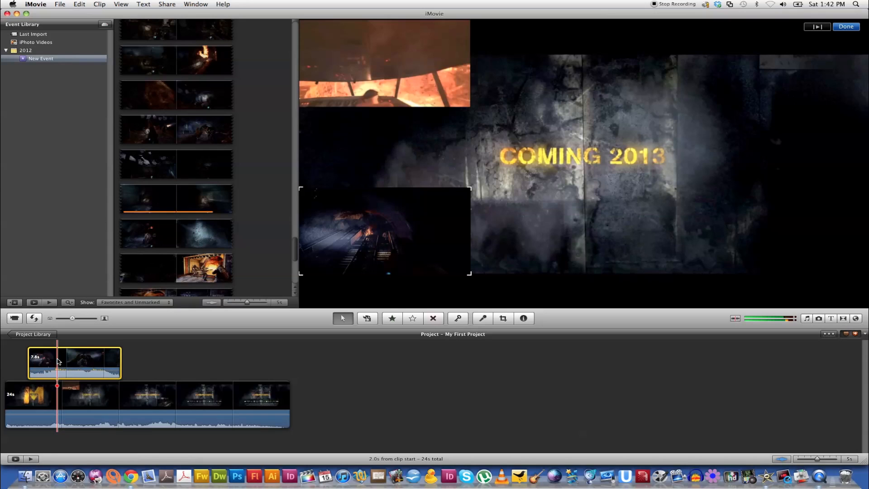
Deselect the overlay clip and play the project from the beginning to review the stacked picture-in-picture overlays
click(22, 348)
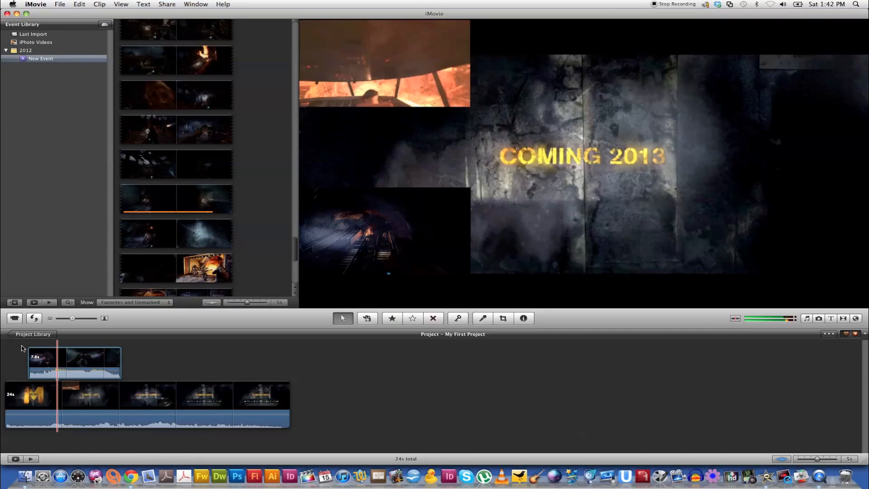
key(backslash)
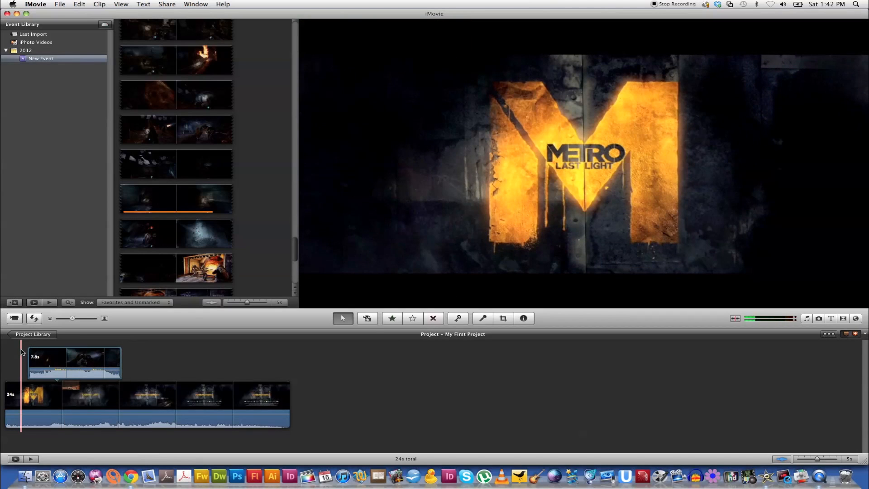
key(space)
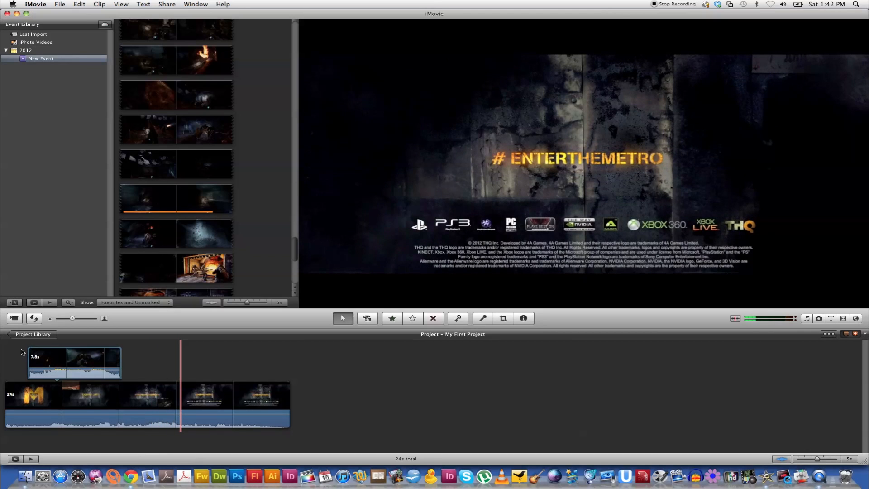
click(21, 351)
Export the movie under the name 2 into the Clips folder at HD 720p size
click(167, 4)
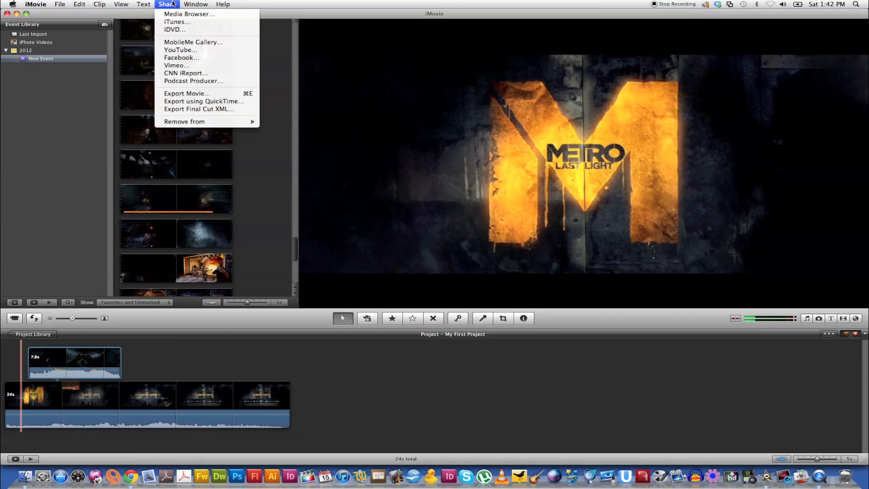
click(179, 93)
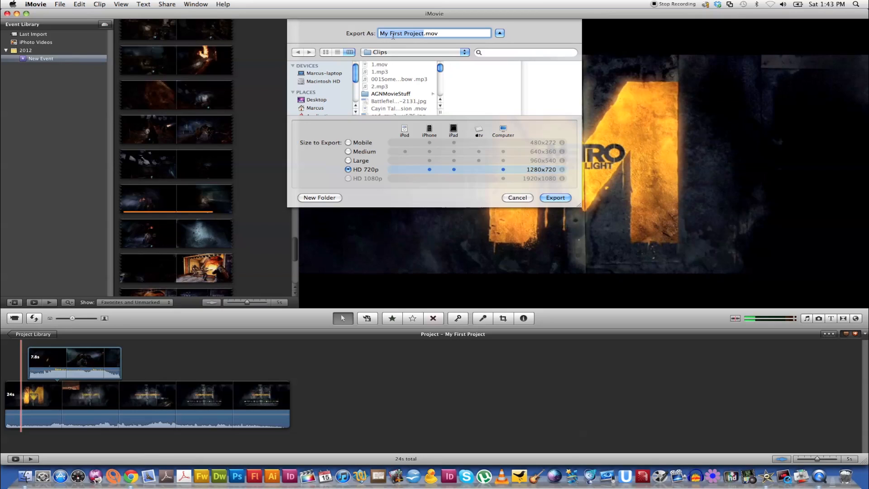
text(2)
click(547, 197)
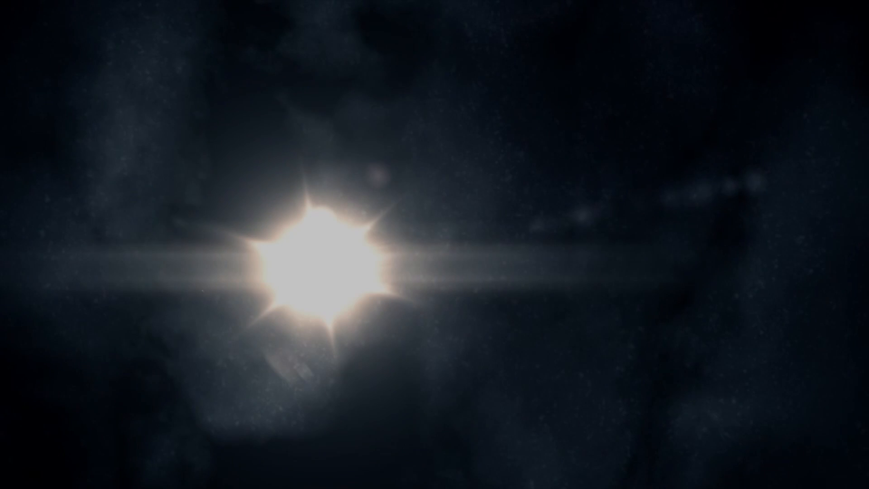